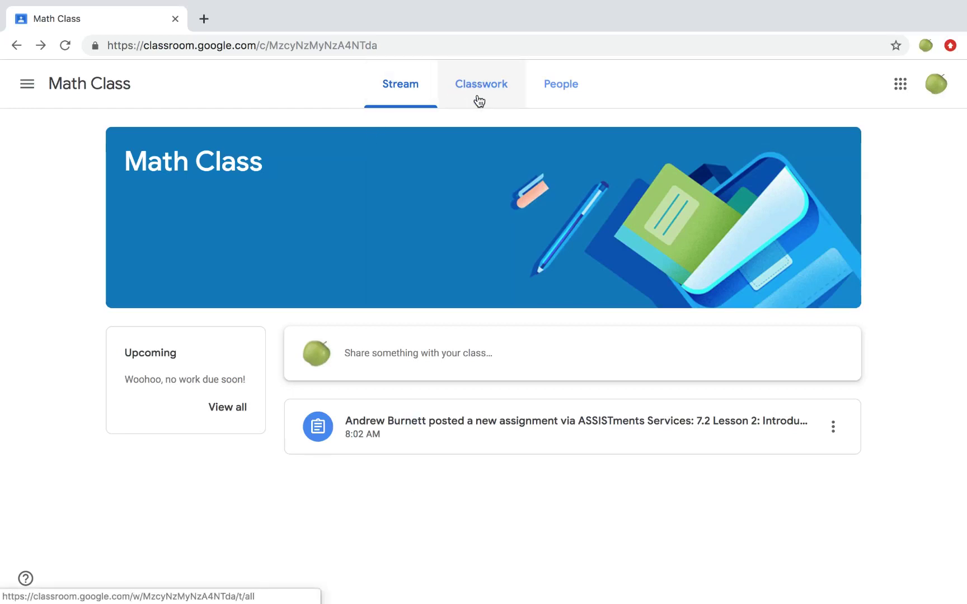
Open the posted ASSISTments assignment from the Google Classroom Stream page.
left_click(432, 426)
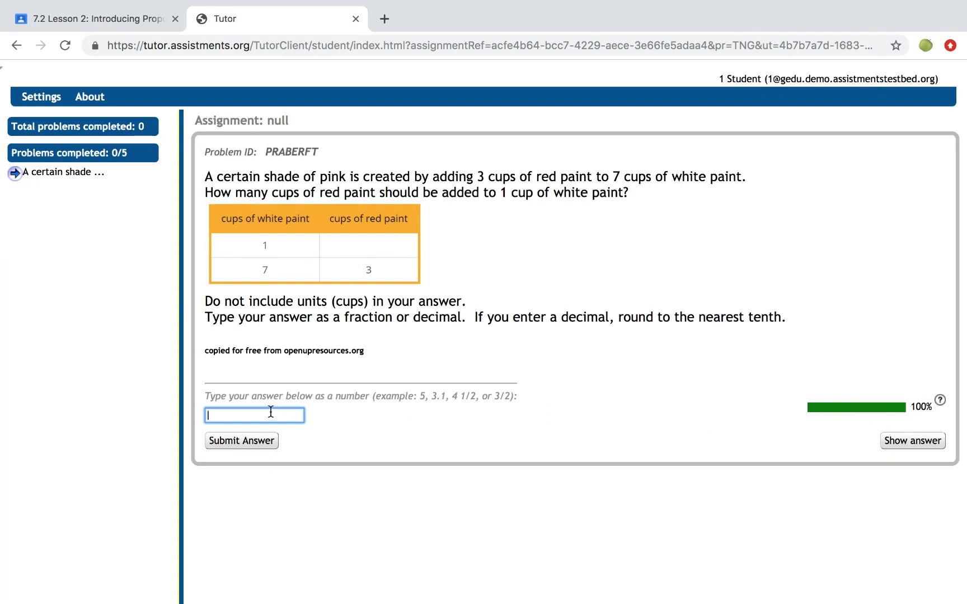
Answer the red and white paint ratio problem with 3/7.
type("3/7")
left_click(264, 442)
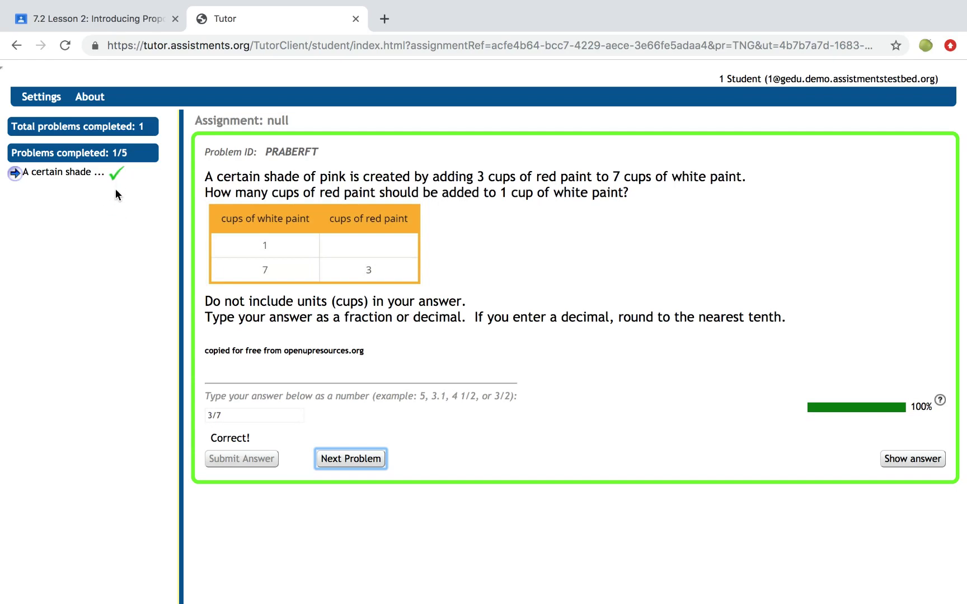
On the constant-of-proportionality problem, submit 2/7, then correct the answer to 3/7.
left_click(351, 460)
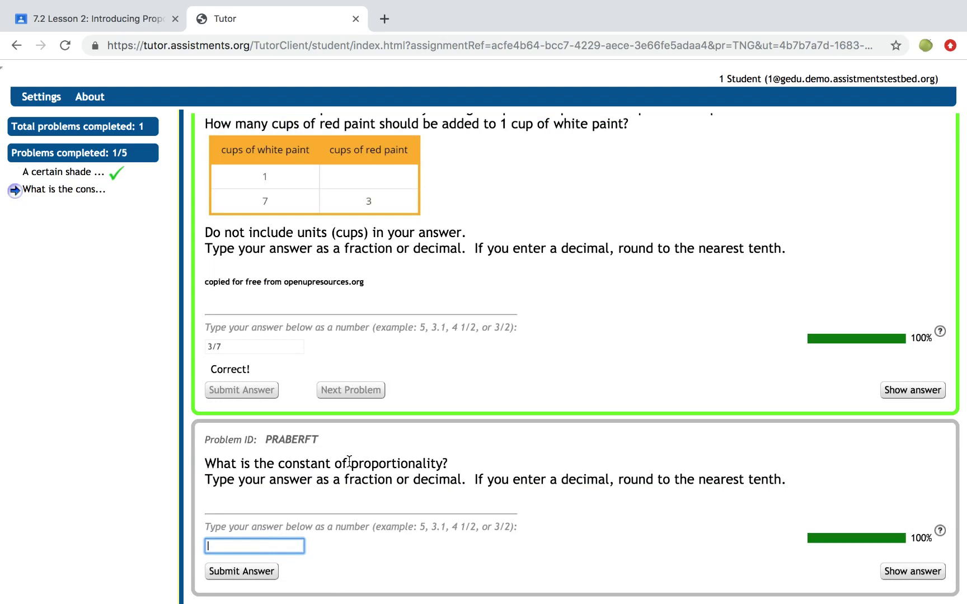
type("2/7")
left_click(264, 571)
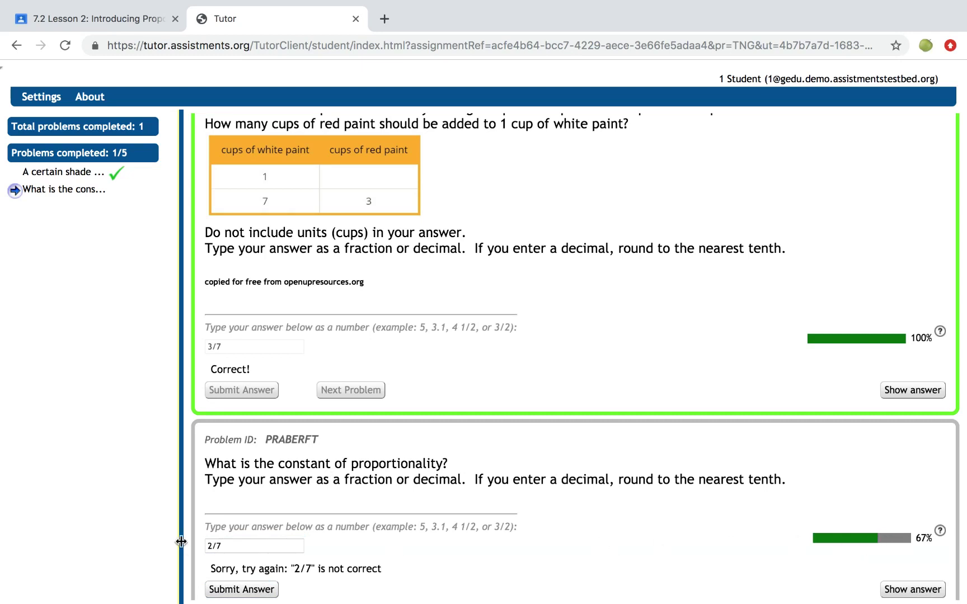
left_click(208, 544)
key("BackSpace")
type("3")
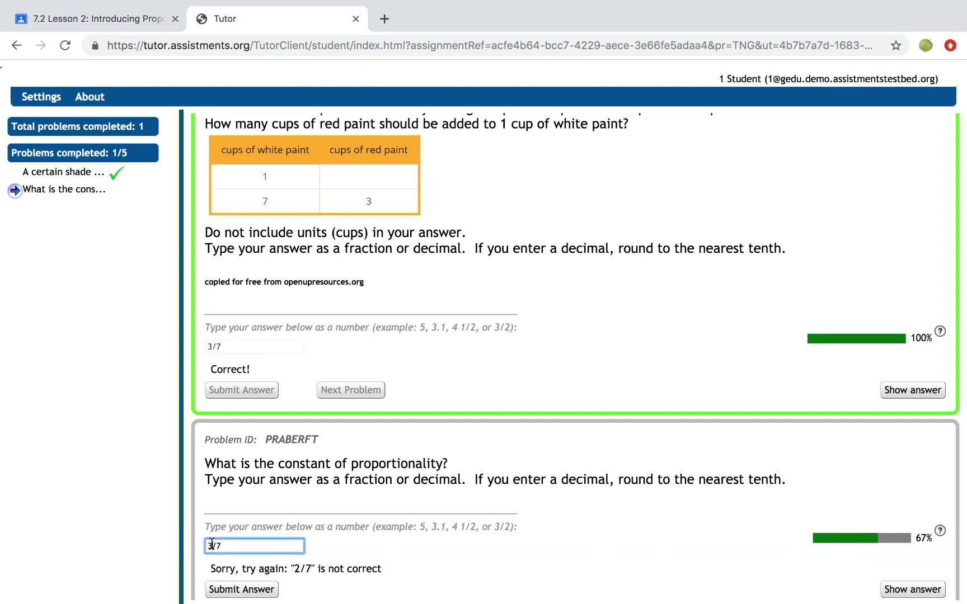
left_click(210, 591)
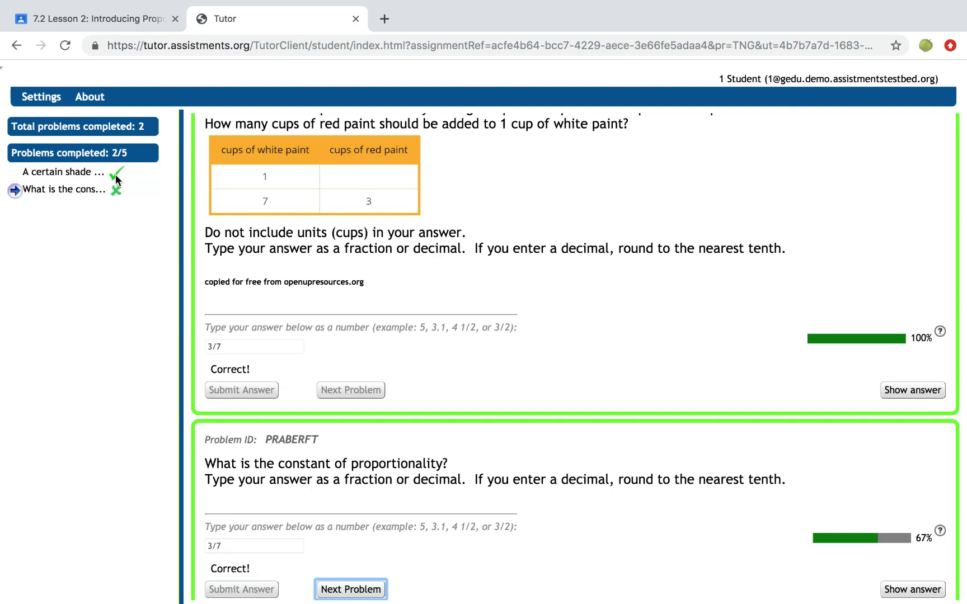
On the Polygon Q scale factor problem, submit the wrong answers 2 and 22.
left_click(343, 589)
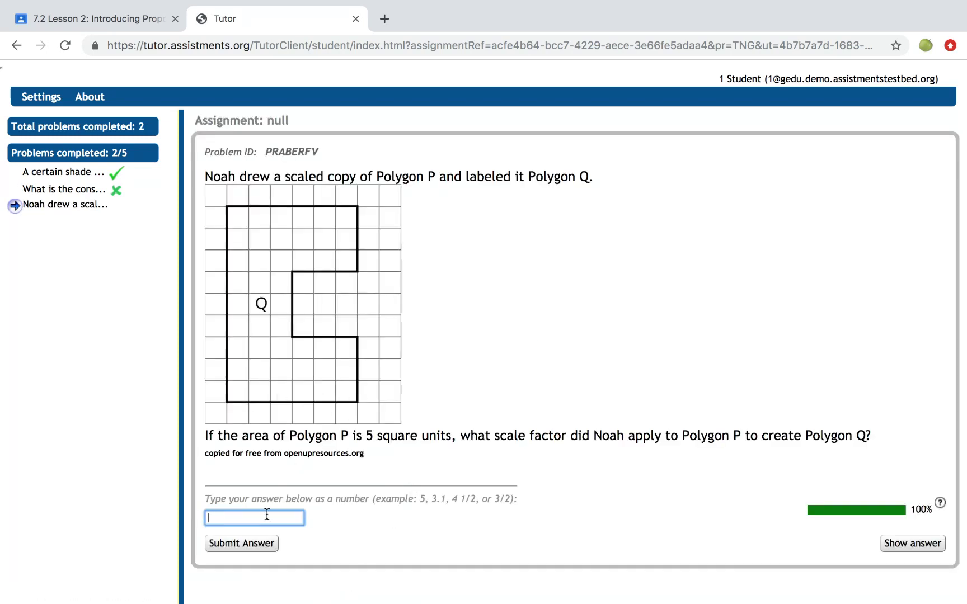
type("2")
left_click(253, 543)
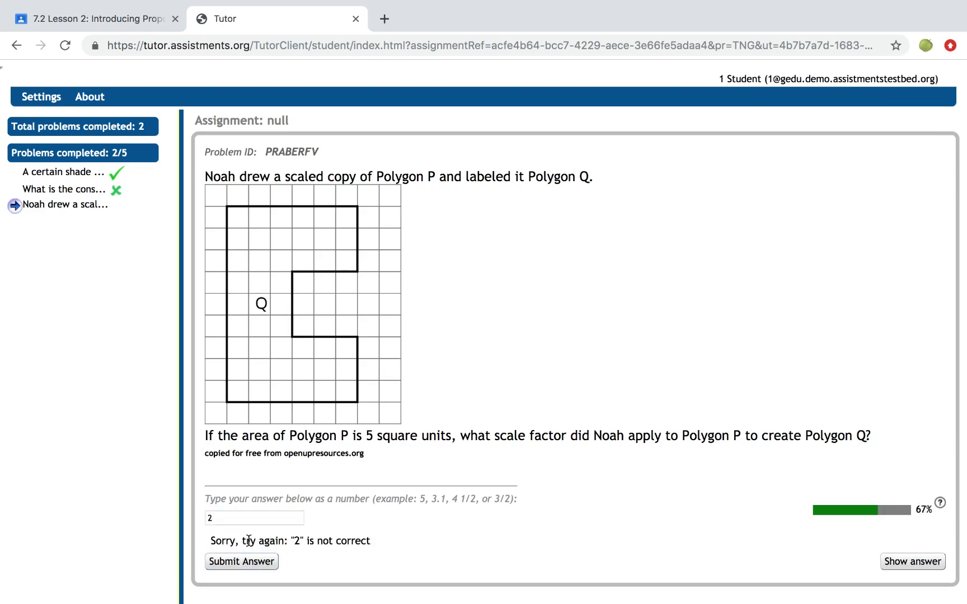
left_click(246, 521)
type("2")
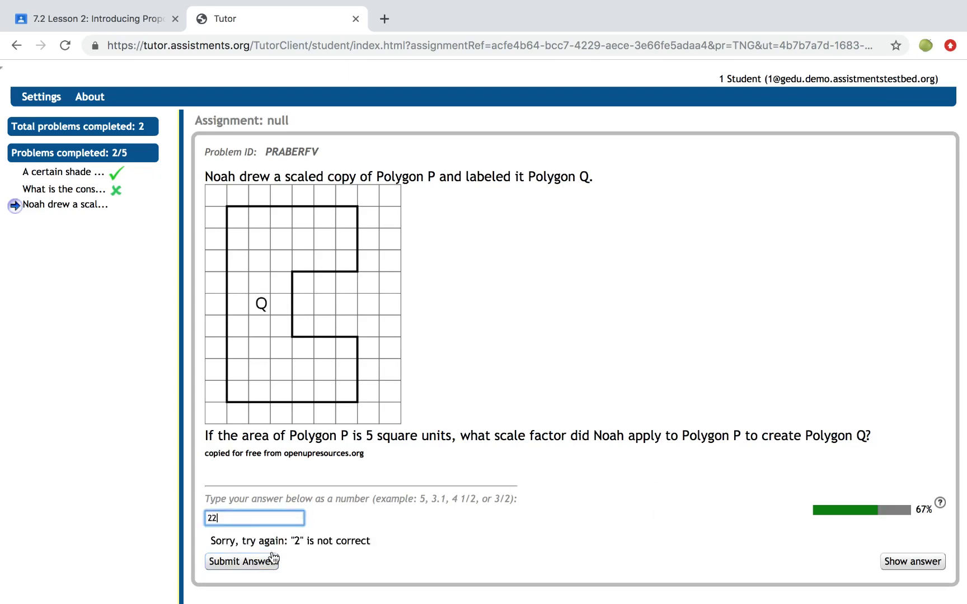
left_click(245, 562)
Submit 222, then replace it with the correct scale factor 3.
left_click(247, 519)
type("2")
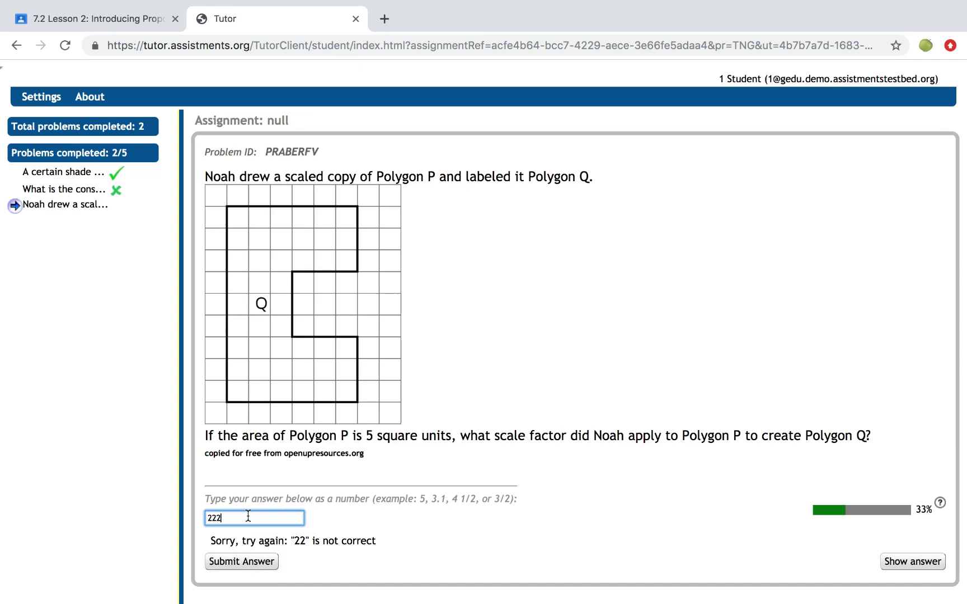
left_click(246, 565)
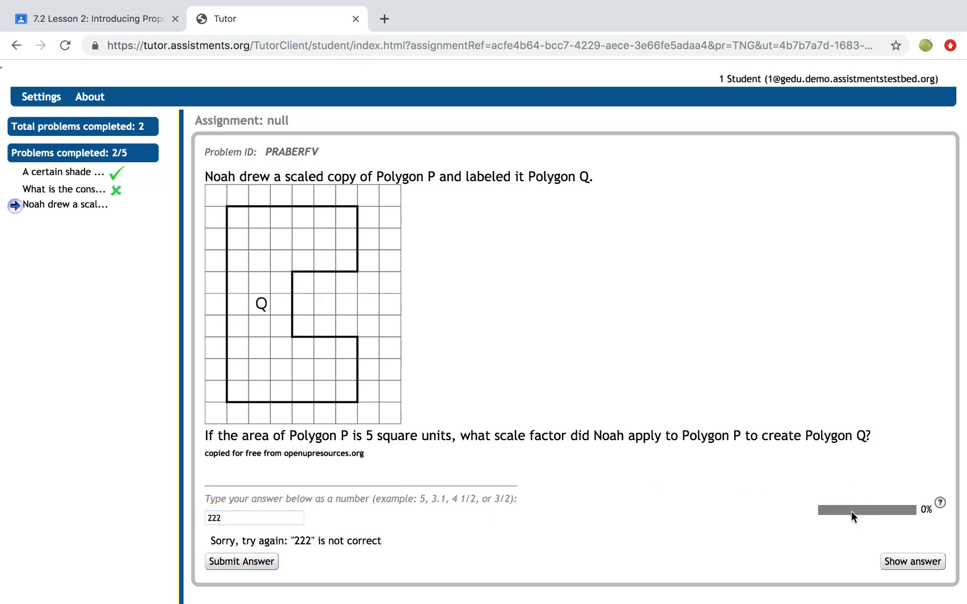
left_click(259, 520)
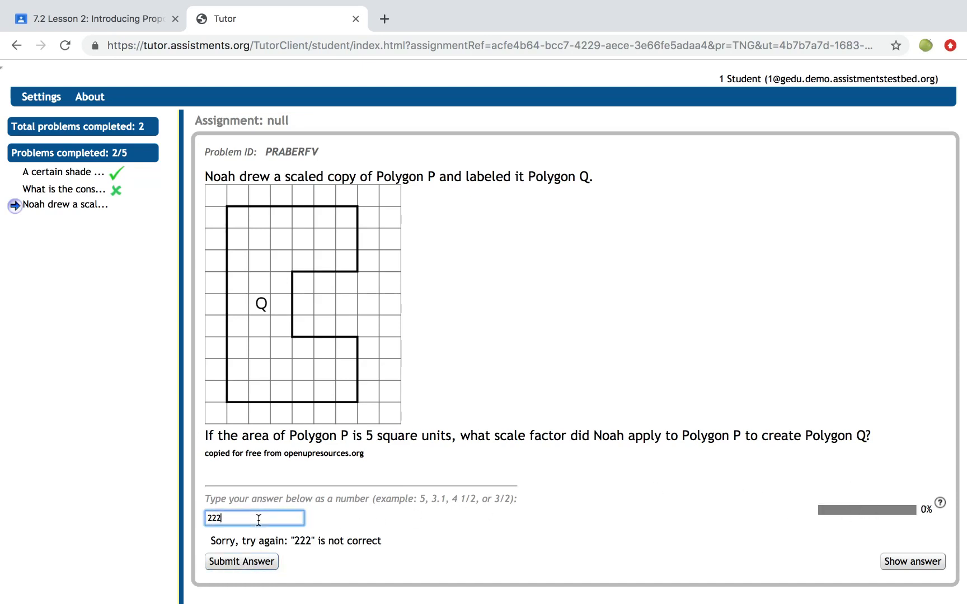
key("BackSpace")
key("BackSpace")
key("BackSpace")
type("3")
left_click(238, 562)
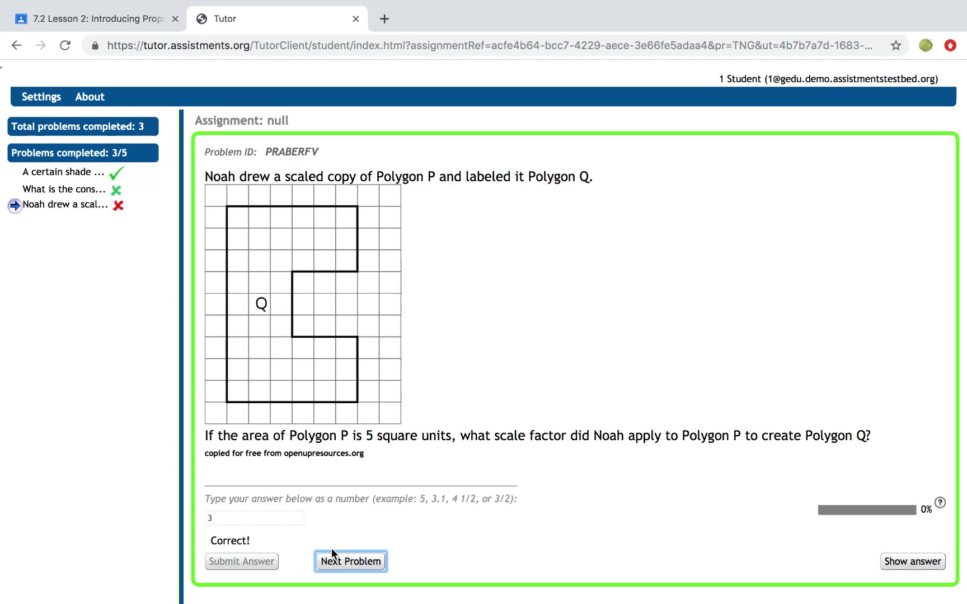
Go to the 'Explain or show how you know' problem and test its rich-text answer editor.
left_click(344, 558)
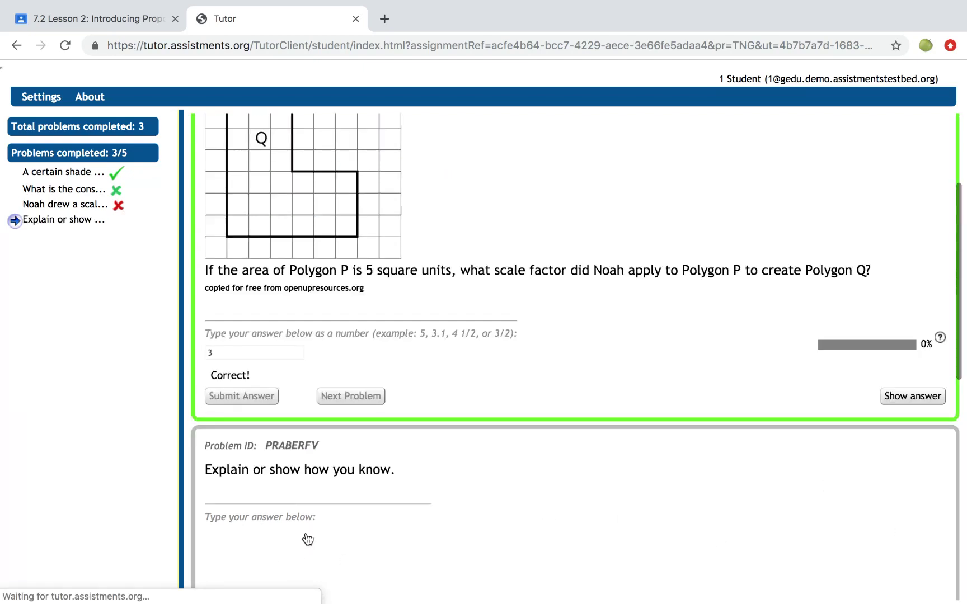
scroll(398, 465, "down", 2)
scroll(399, 466, "down", 5)
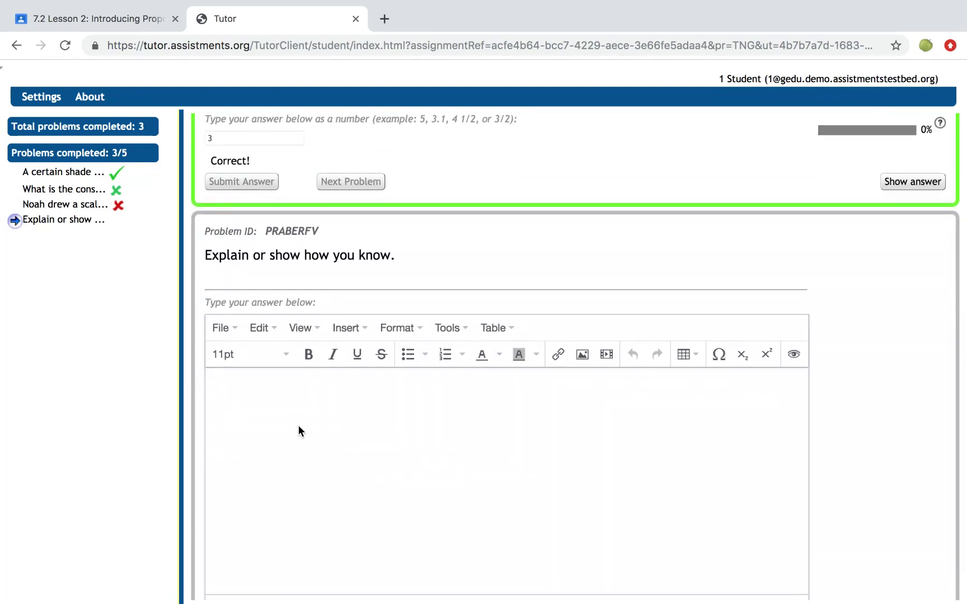
left_click(299, 430)
type("hdjskahjf")
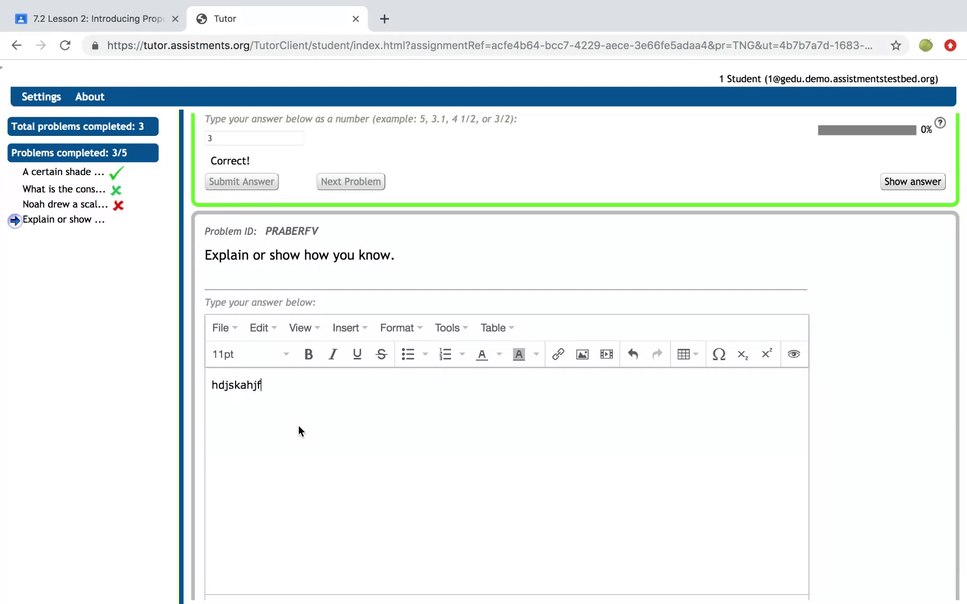
key("BackSpace")
key("BackSpace")
key("BackSpace")
key("BackSpace")
key("BackSpace")
key("BackSpace")
key("BackSpace")
key("BackSpace")
key("BackSpace")
Insert Problem 4.jpg from the Desktop as the answer image and submit it.
left_click(582, 356)
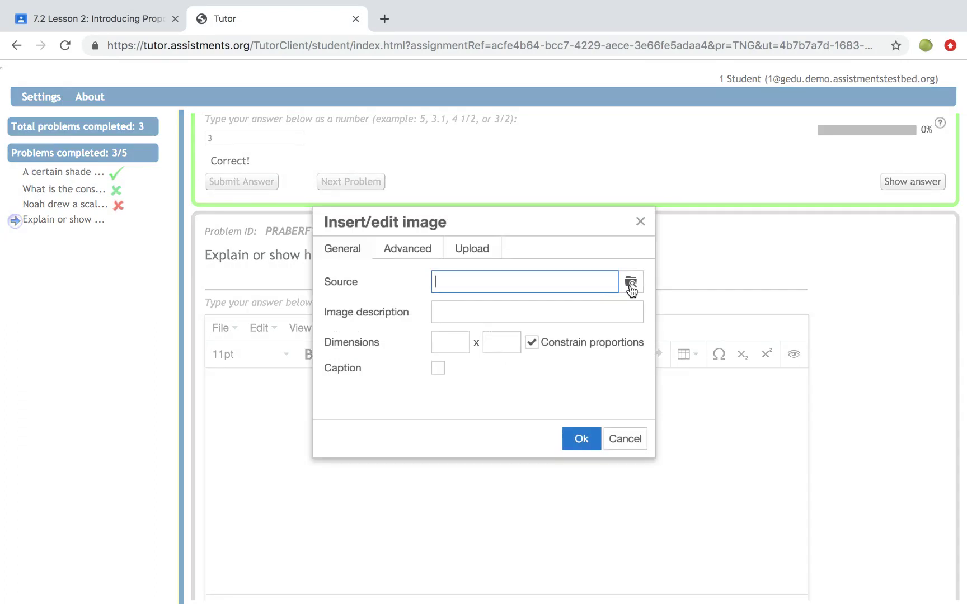
left_click(631, 283)
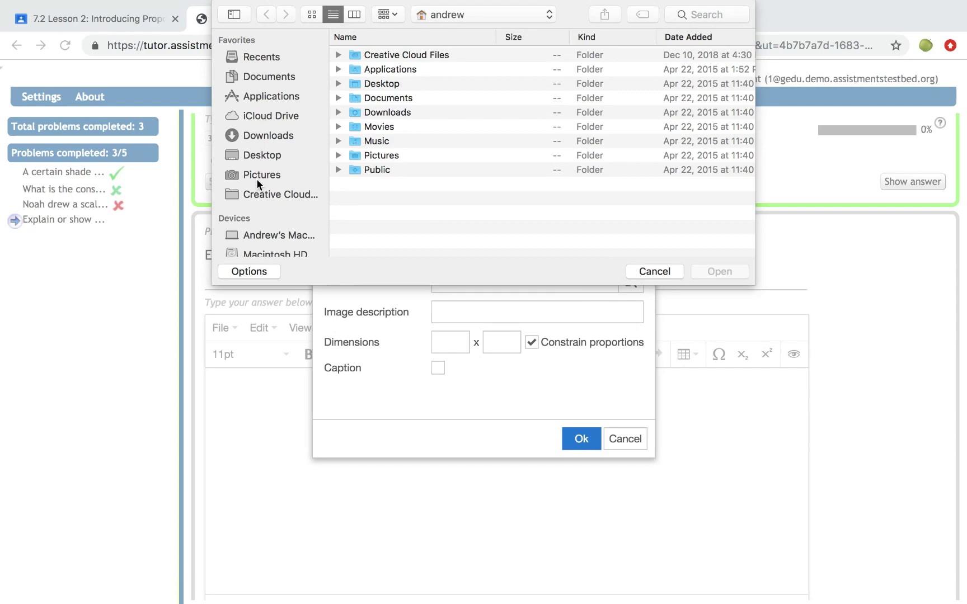
left_click(264, 152)
double_click(392, 54)
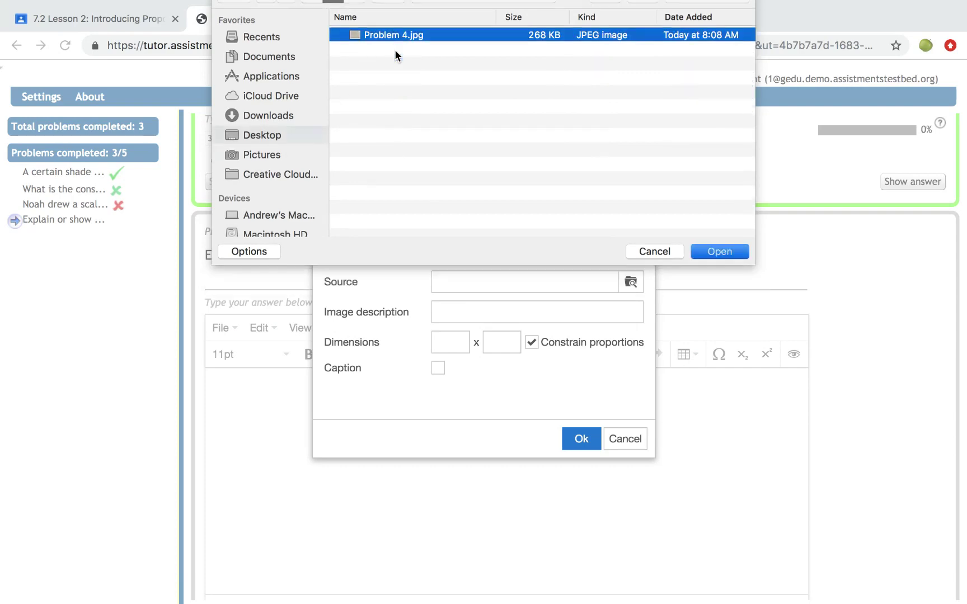
left_click(581, 442)
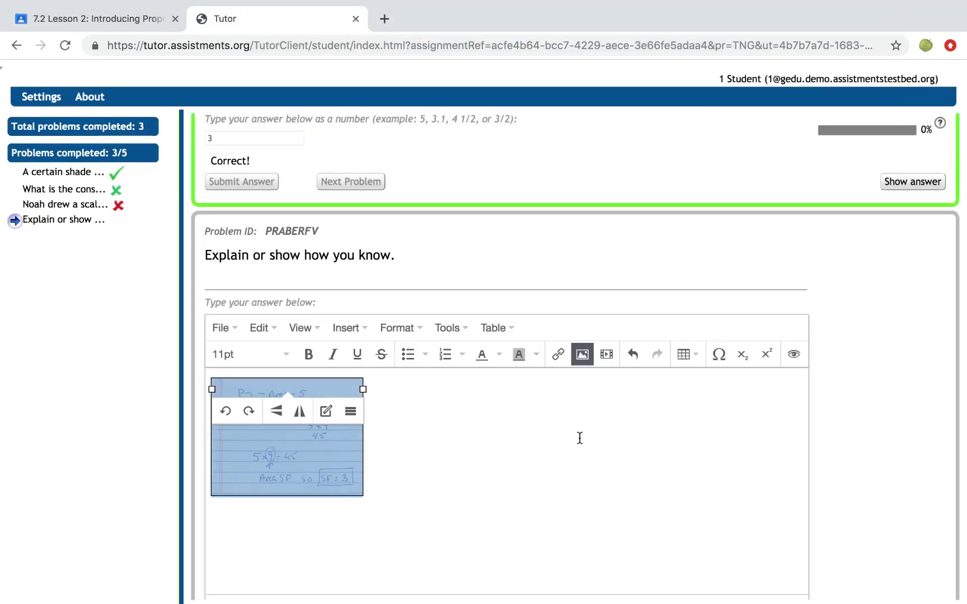
scroll(516, 477, "down", 2)
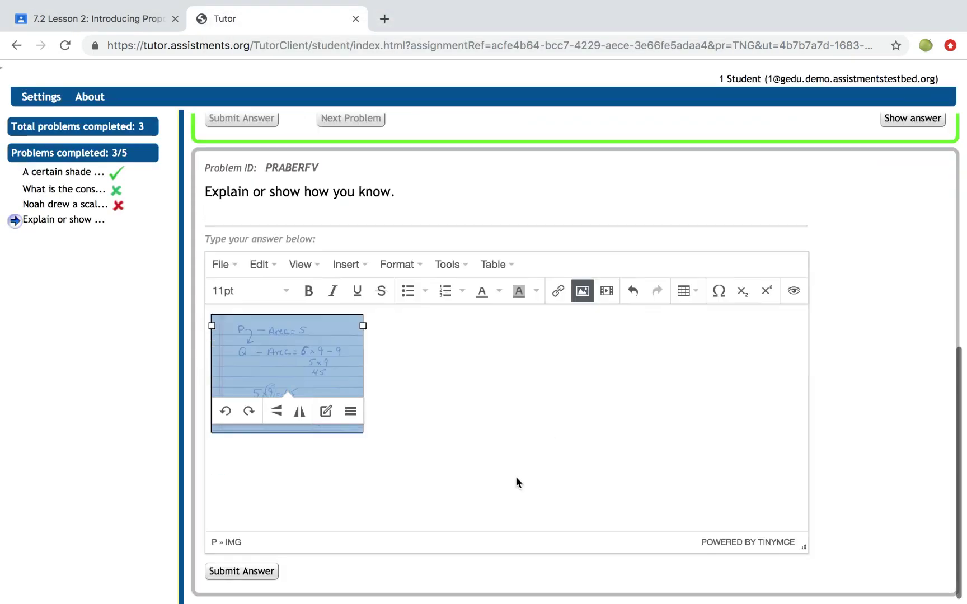
left_click(248, 572)
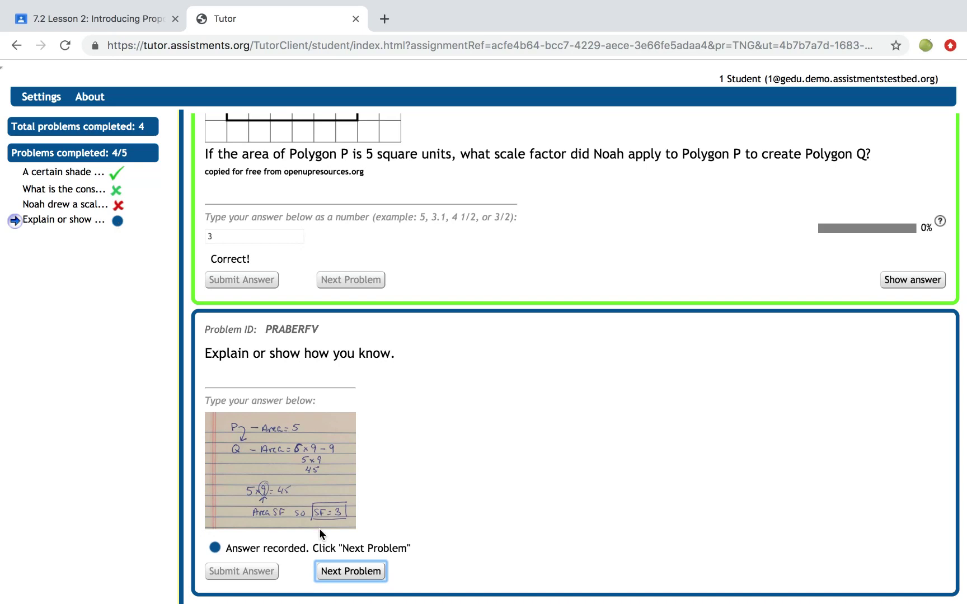
On the equivalent ratios problem, submit a first selection including 2:3 and 20:35.
left_click(343, 574)
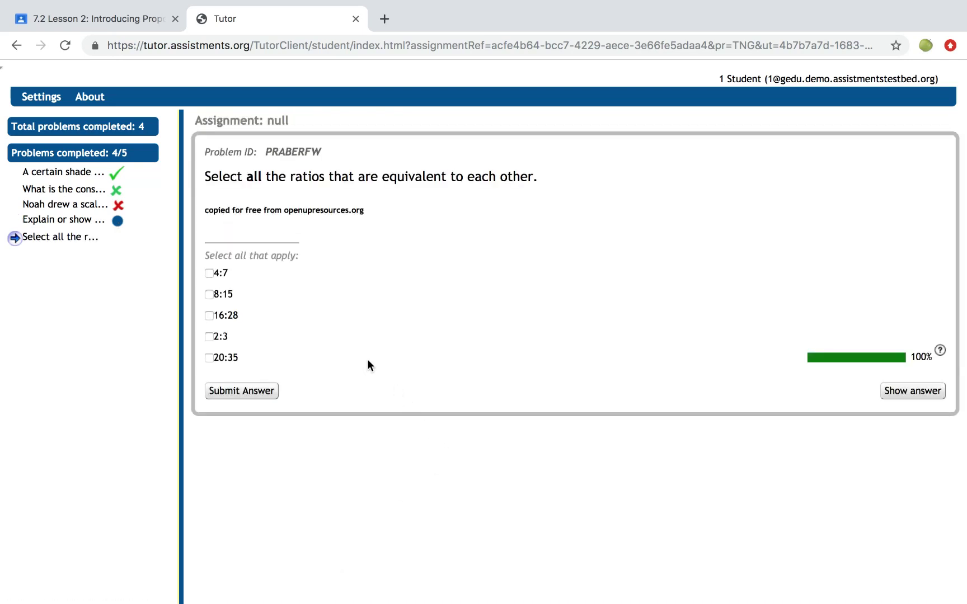
left_click(208, 337)
left_click(217, 391)
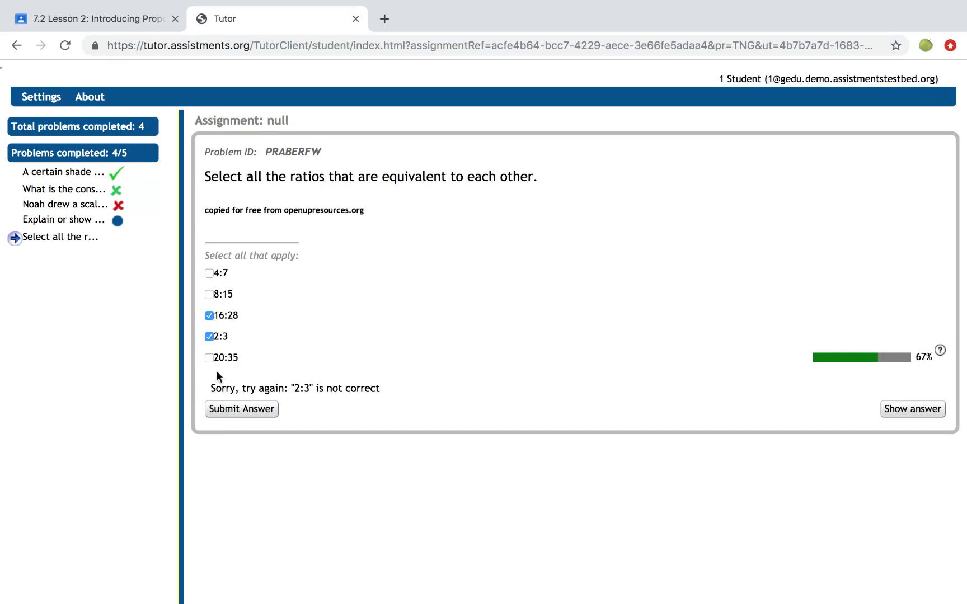
left_click(223, 408)
left_click(209, 357)
left_click(222, 414)
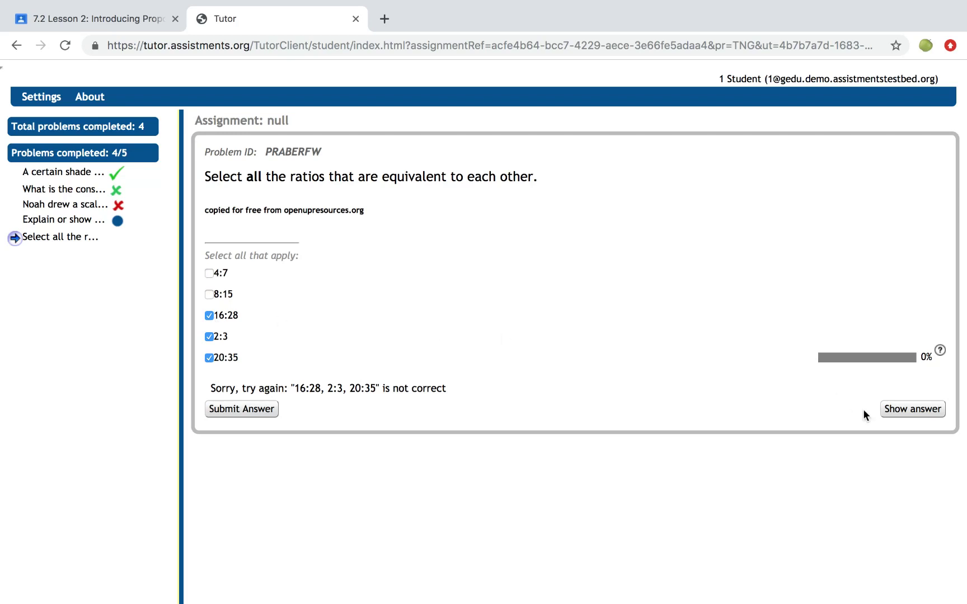
Reveal the answer, submit 4:7, 16:28 and 20:35, and finish the assignment.
left_click(913, 409)
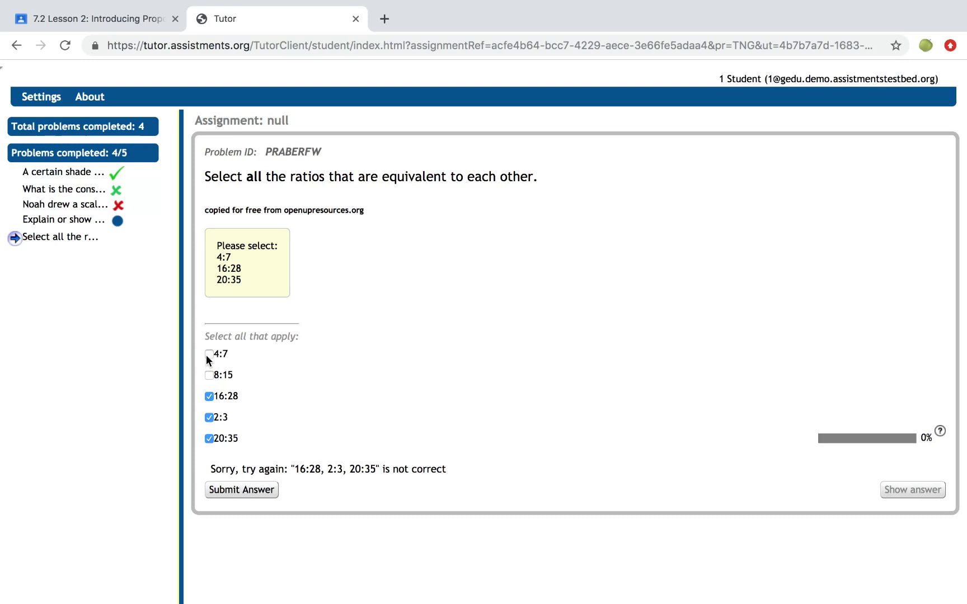
left_click(209, 418)
left_click(242, 491)
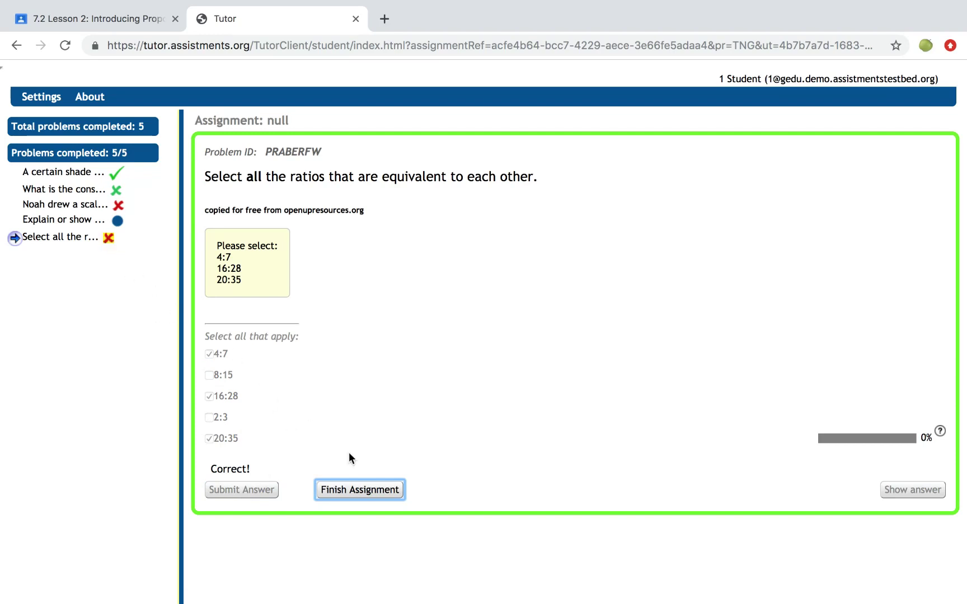
left_click(355, 491)
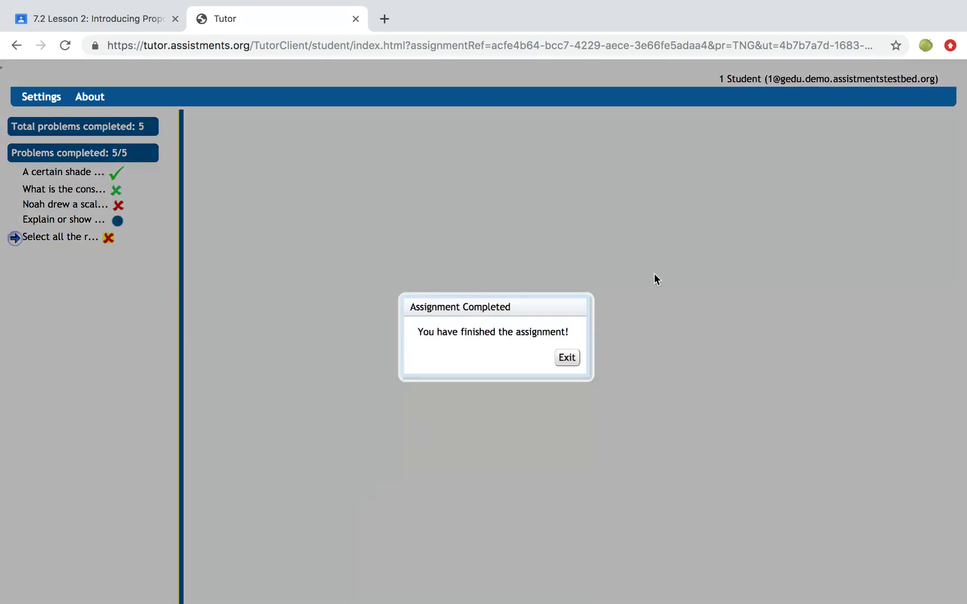
Exit the Assignment Completed dialog and review each problem's answer and score in the student report.
left_click(565, 360)
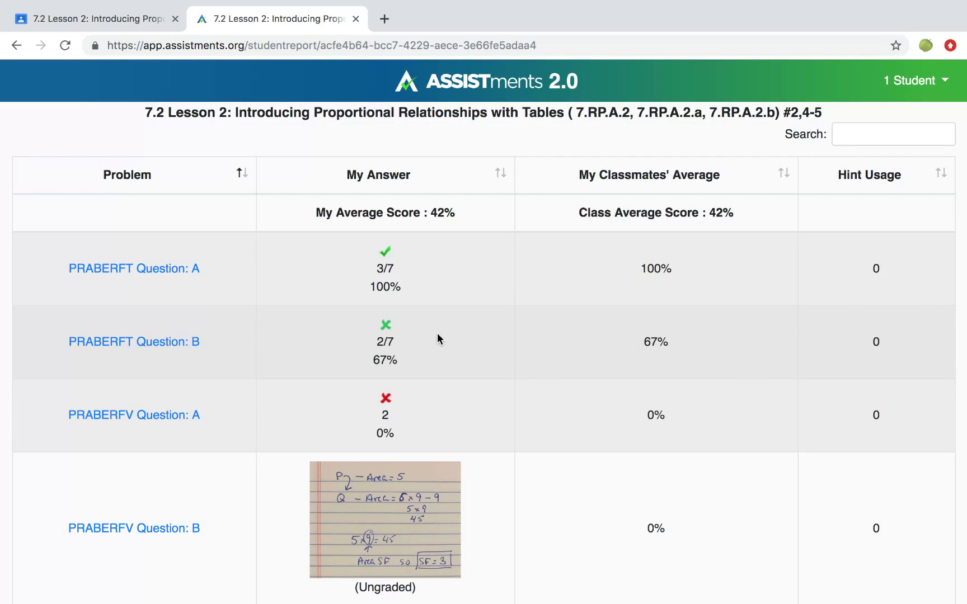
scroll(438, 336, "down", 5)
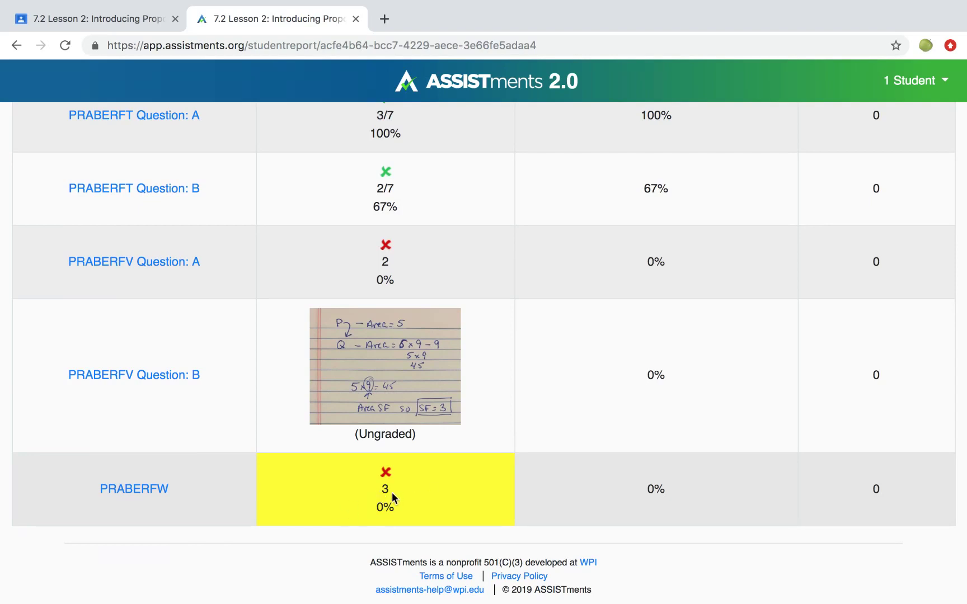
scroll(392, 493, "up", 3)
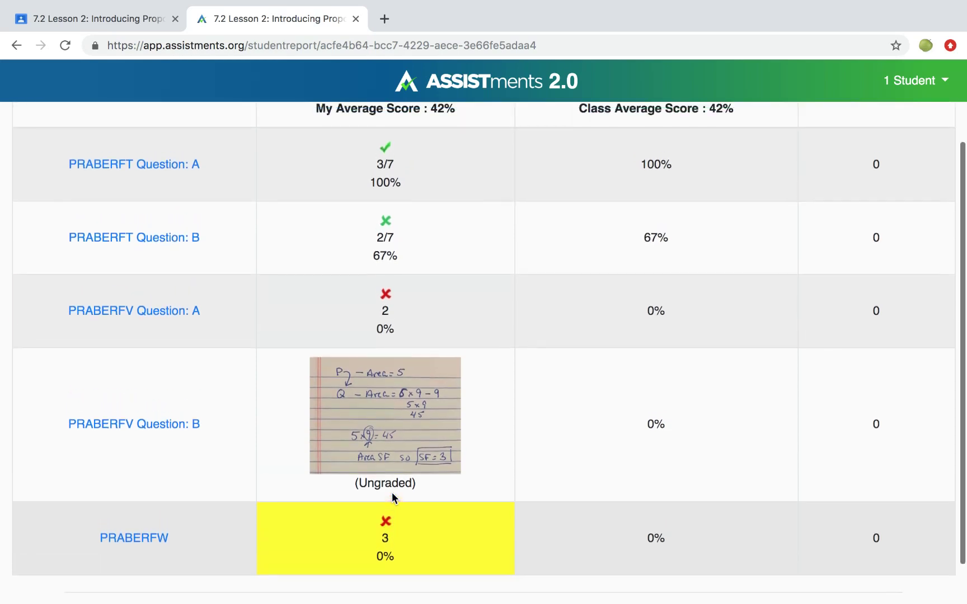
scroll(399, 482, "up", 1)
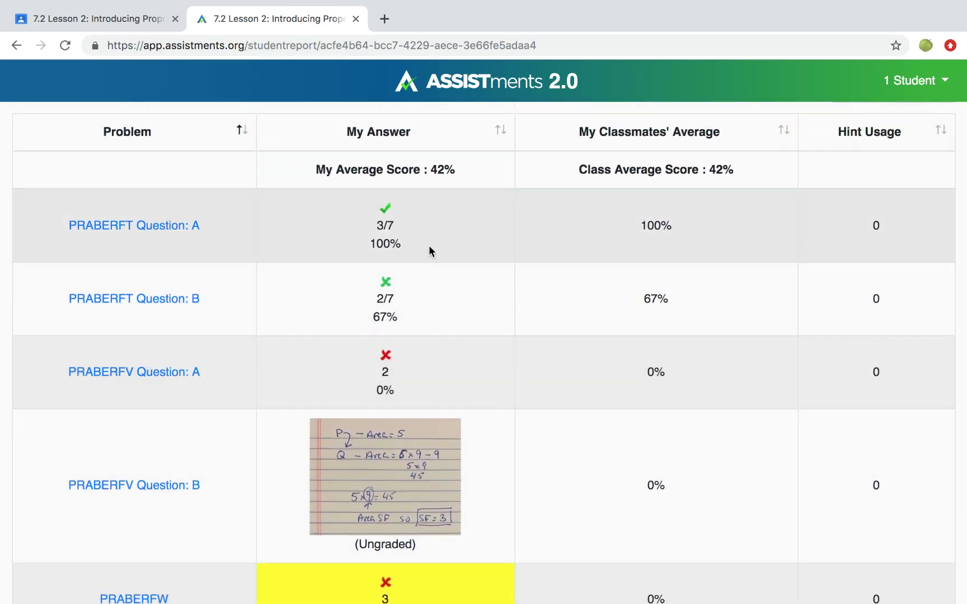
scroll(423, 230, "down", 3)
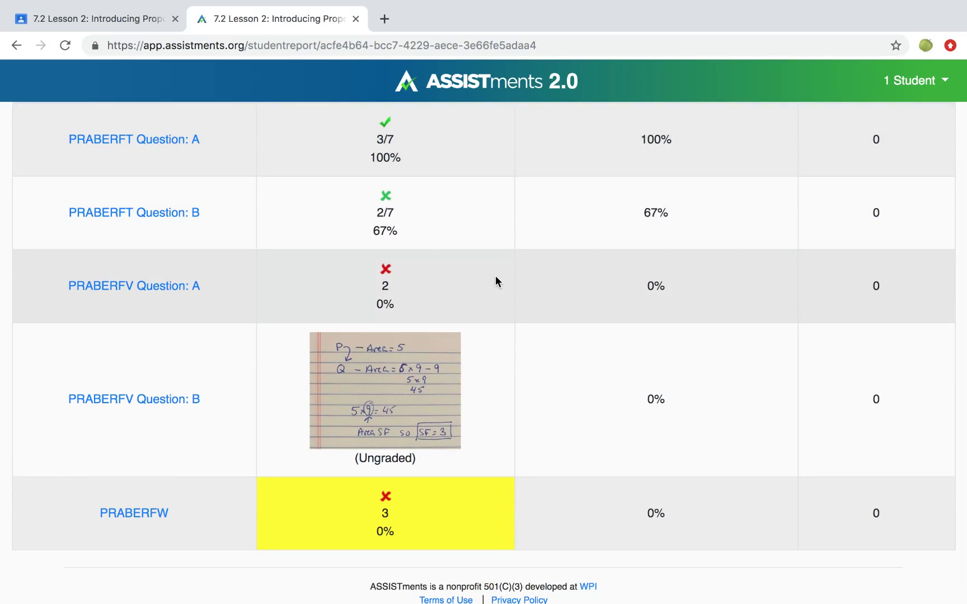